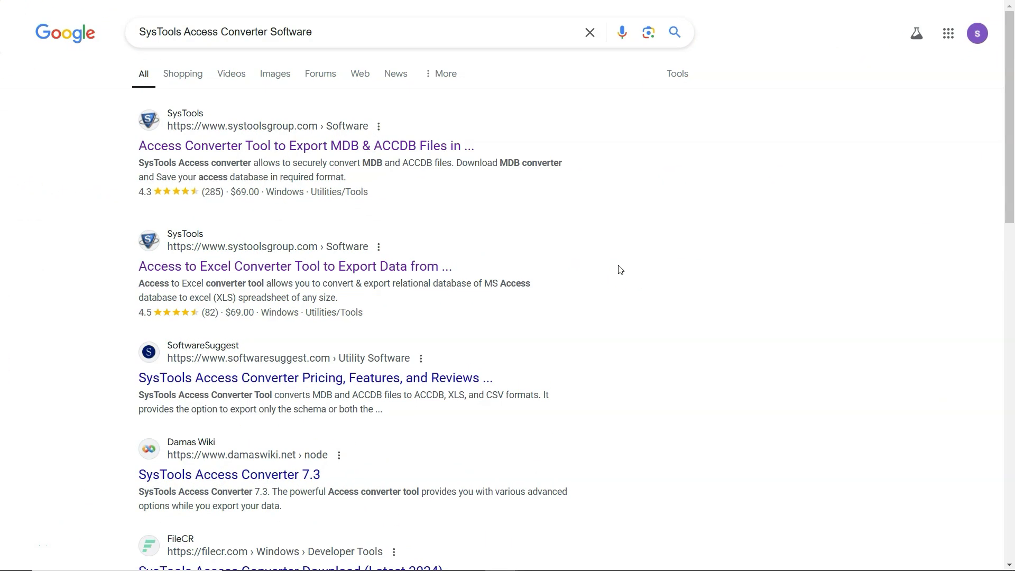
Open the SysTools Access Converter product page from the first Google search result
click(245, 149)
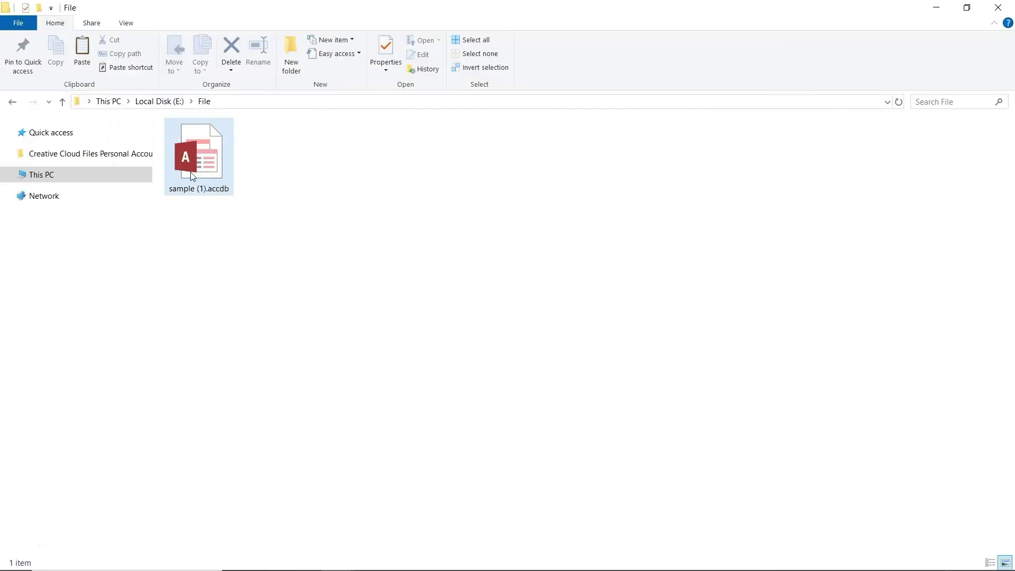
Open sample (1).accdb from the File folder in Microsoft Access
double_click(192, 176)
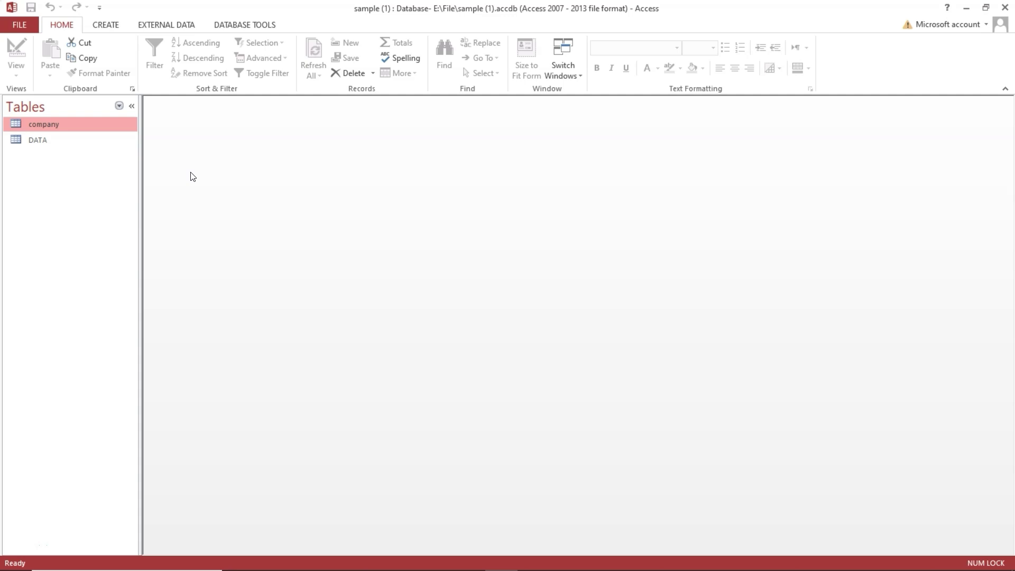
Open the company table in Datasheet View to see its three records
double_click(52, 125)
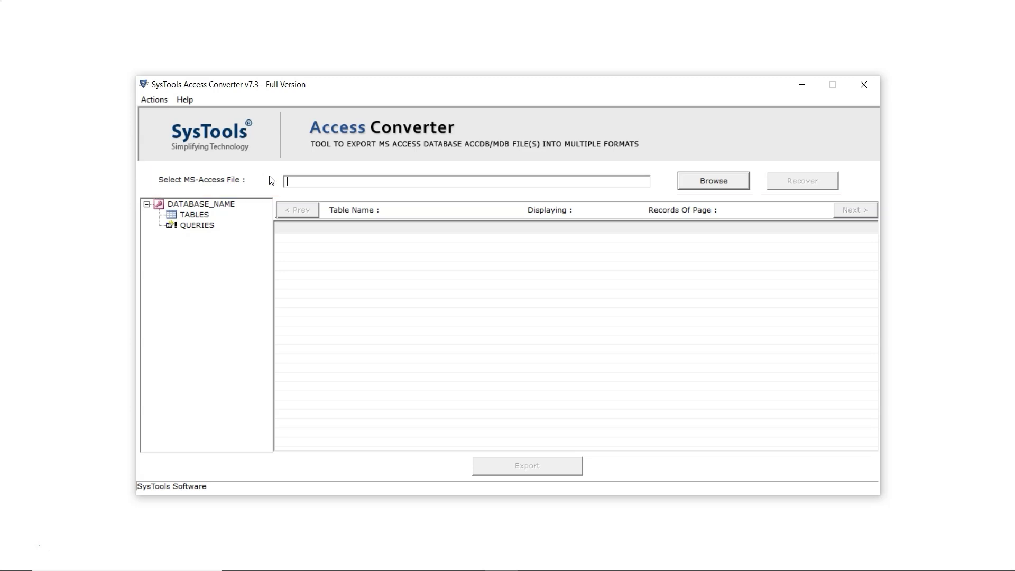
Load sample (1).accdb into the converter, recover it, and close the scan report
click(706, 180)
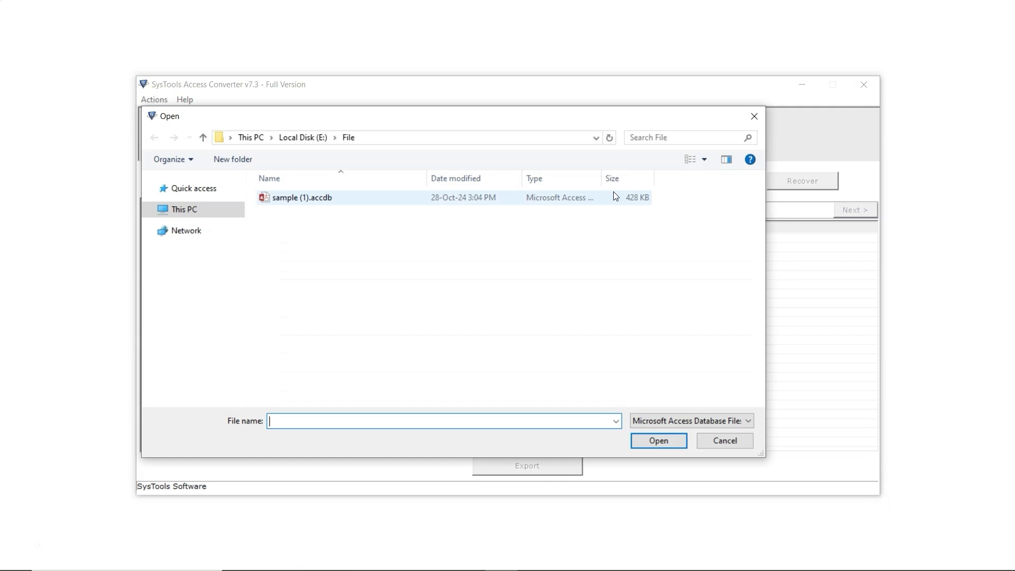
click(330, 203)
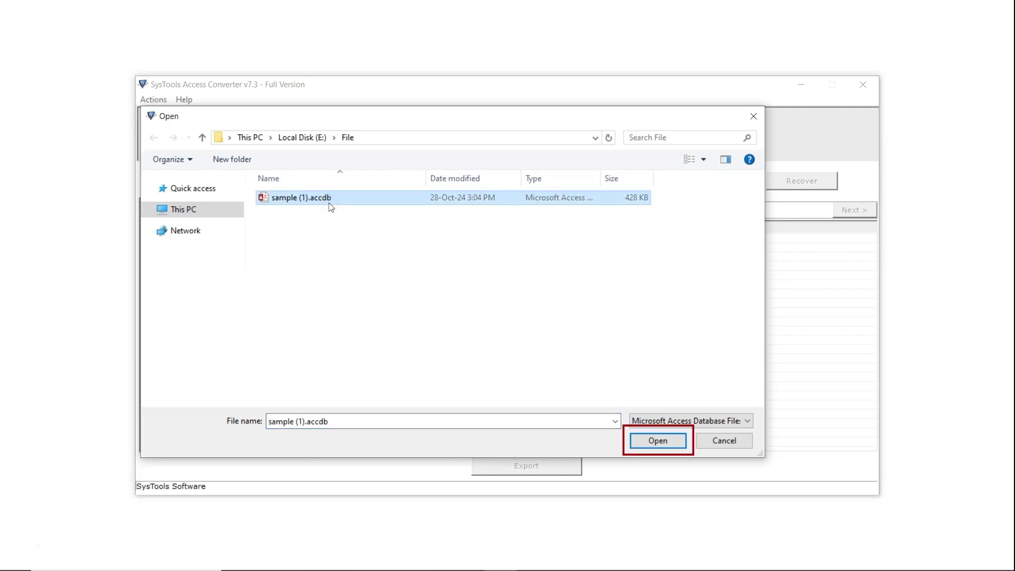
click(649, 441)
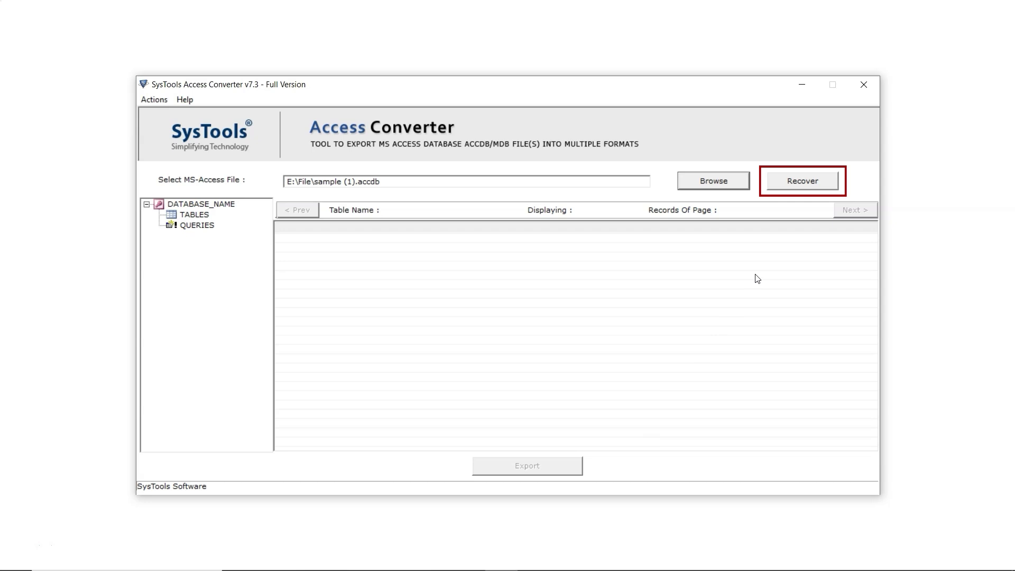
click(793, 184)
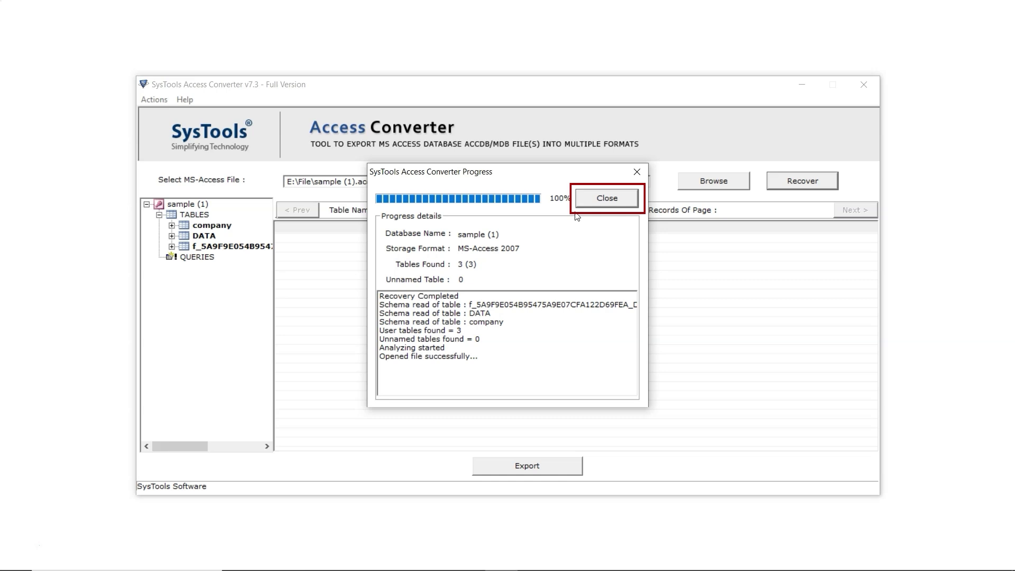
click(591, 197)
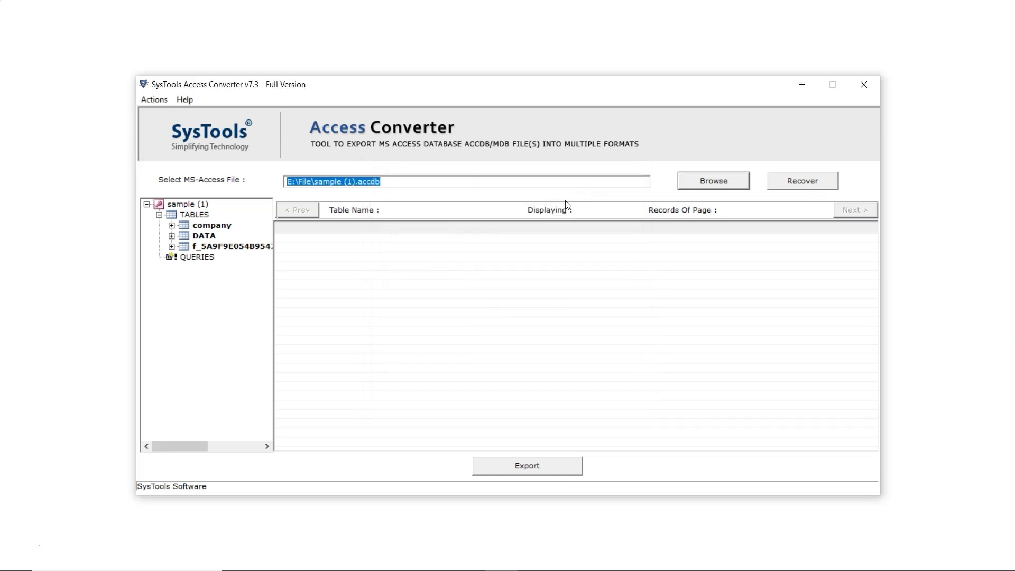
Preview the company table, then the DATA table's four records with sam and max
click(211, 275)
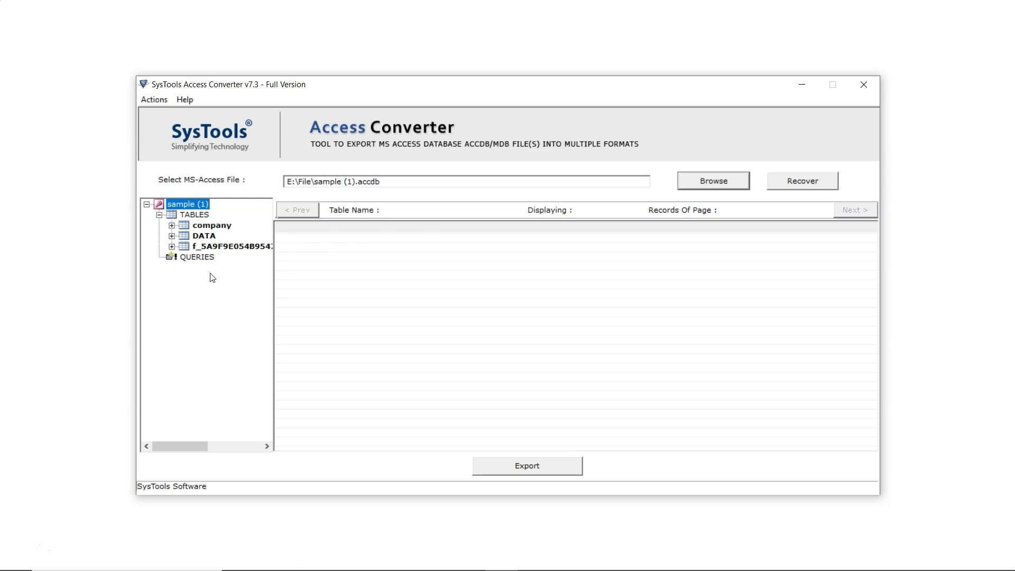
double_click(210, 226)
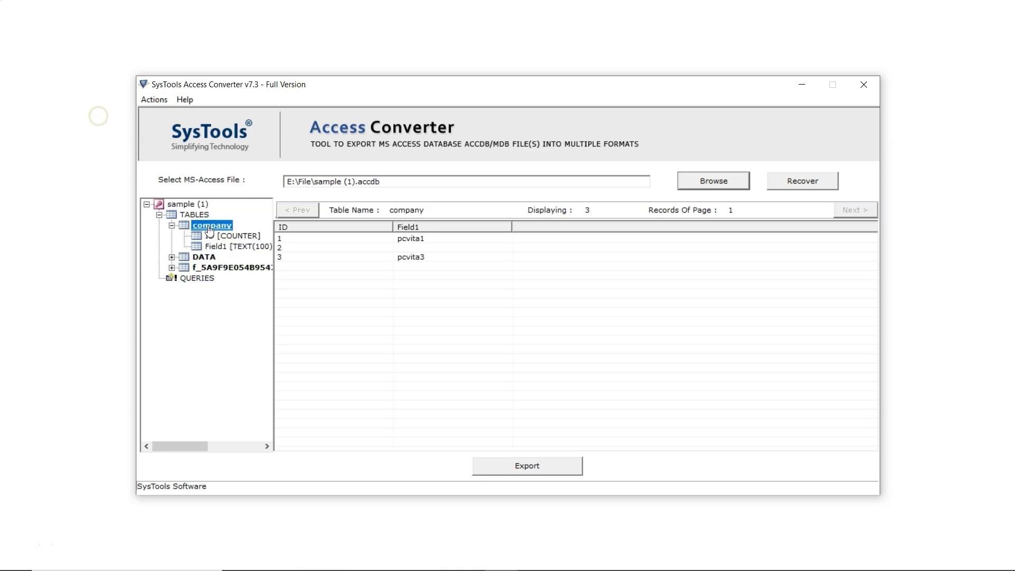
double_click(203, 257)
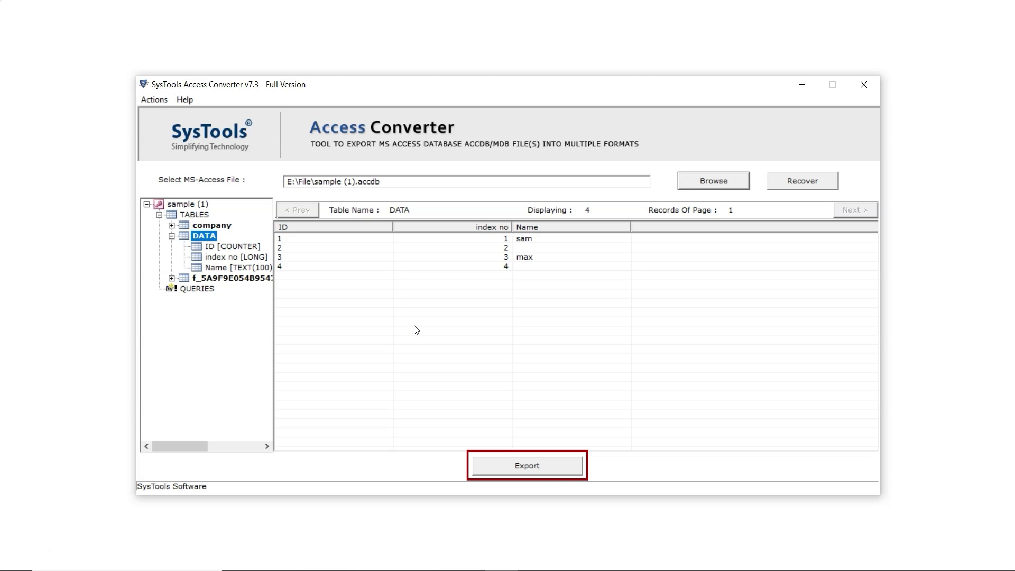
Open export settings and browse SQL, MySQL, CSV, Excel and Access formats, keeping SQL Server
click(525, 466)
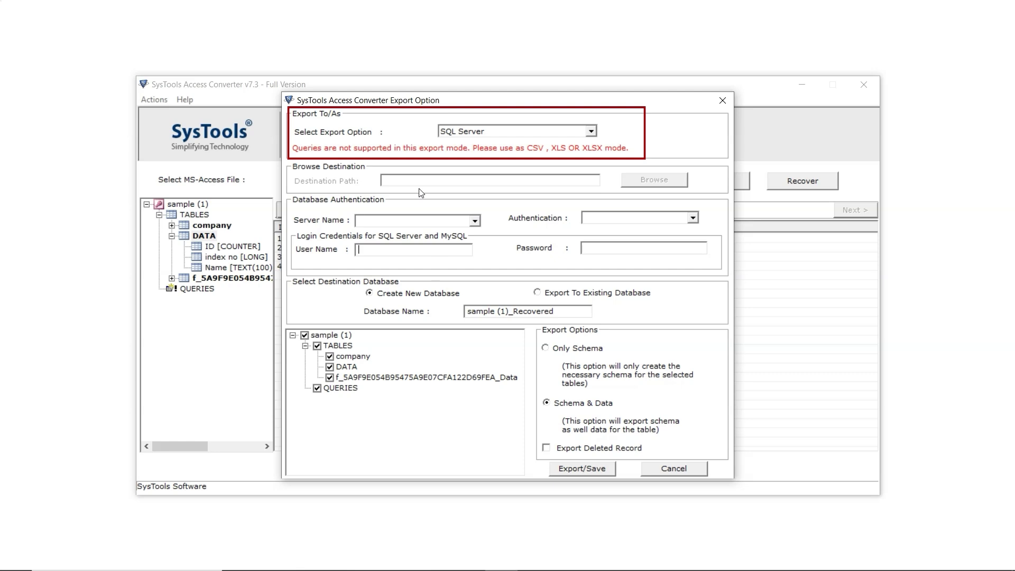
click(401, 127)
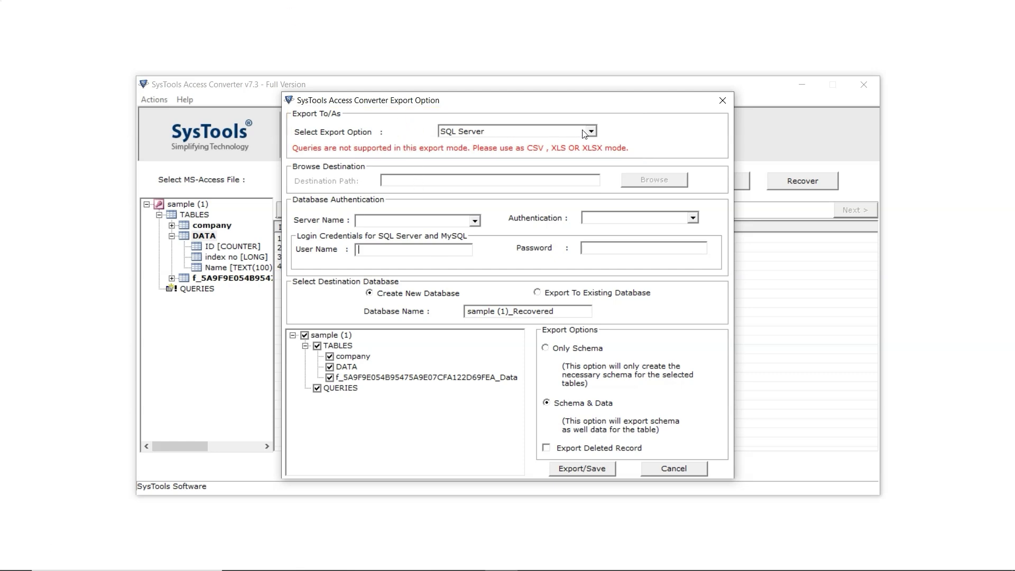
click(595, 132)
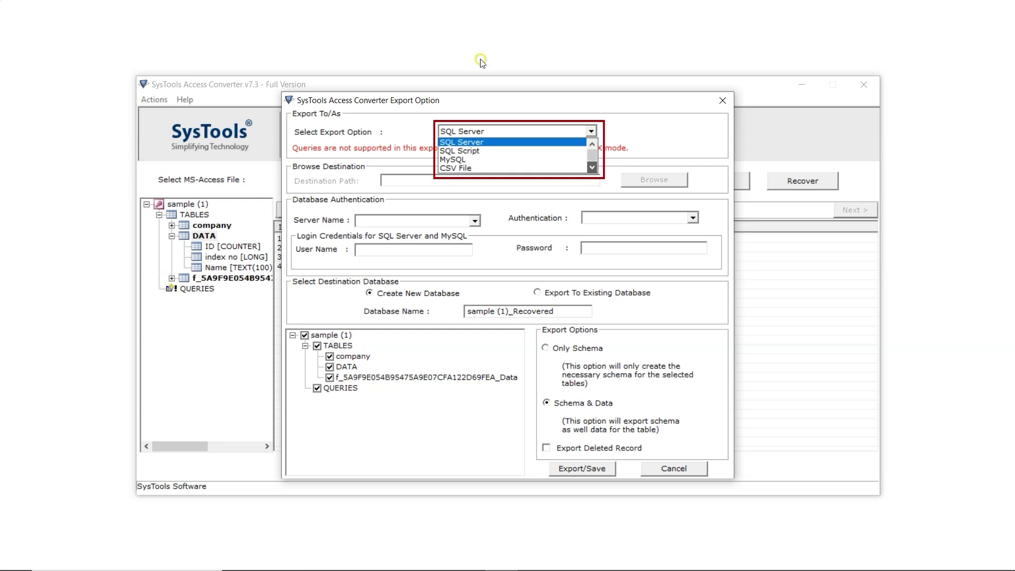
click(592, 167)
click(592, 168)
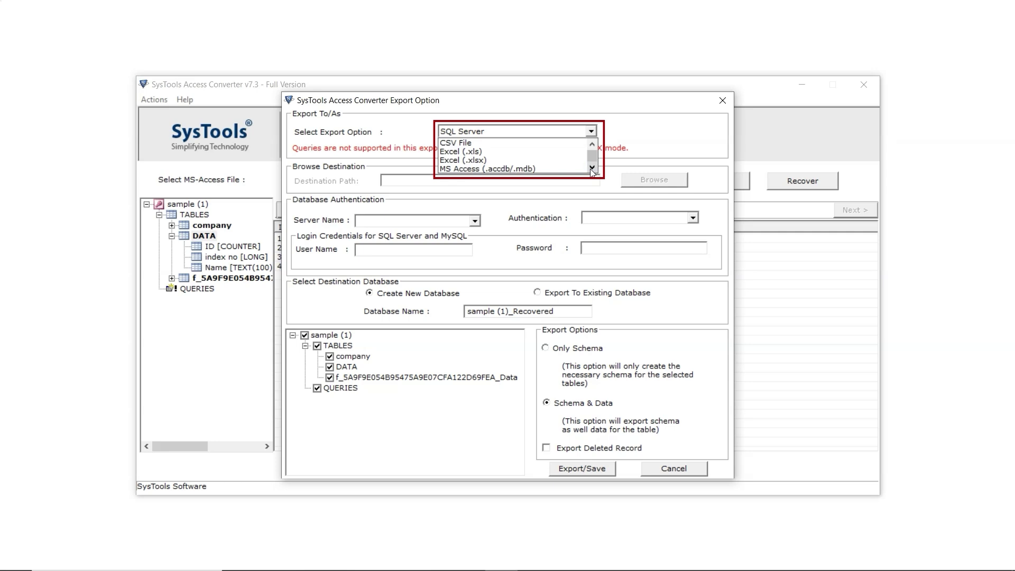
scroll(631, 139, up, 1)
click(629, 137)
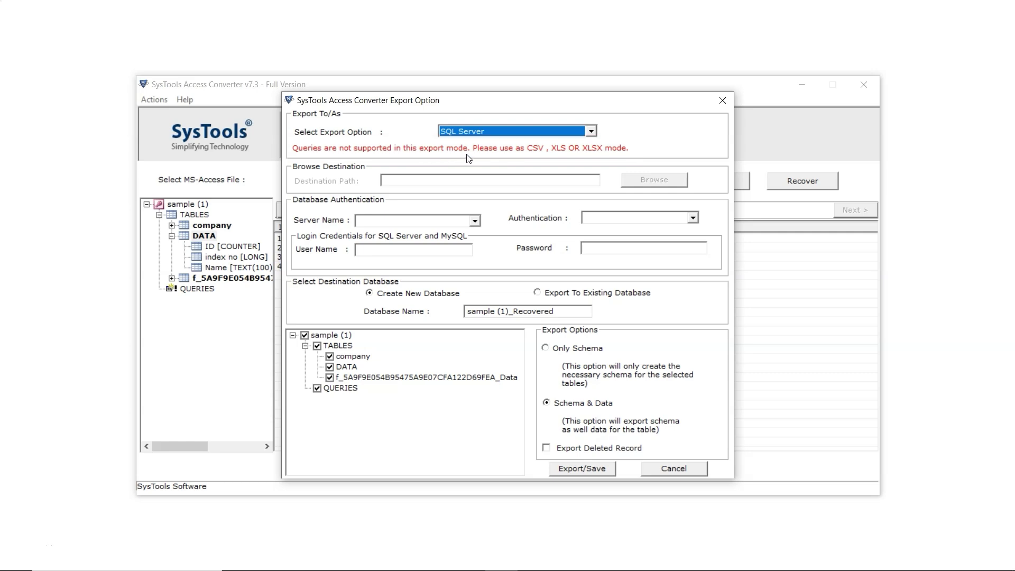
Set the export format to CSV File with E:\Files as the destination folder
click(590, 132)
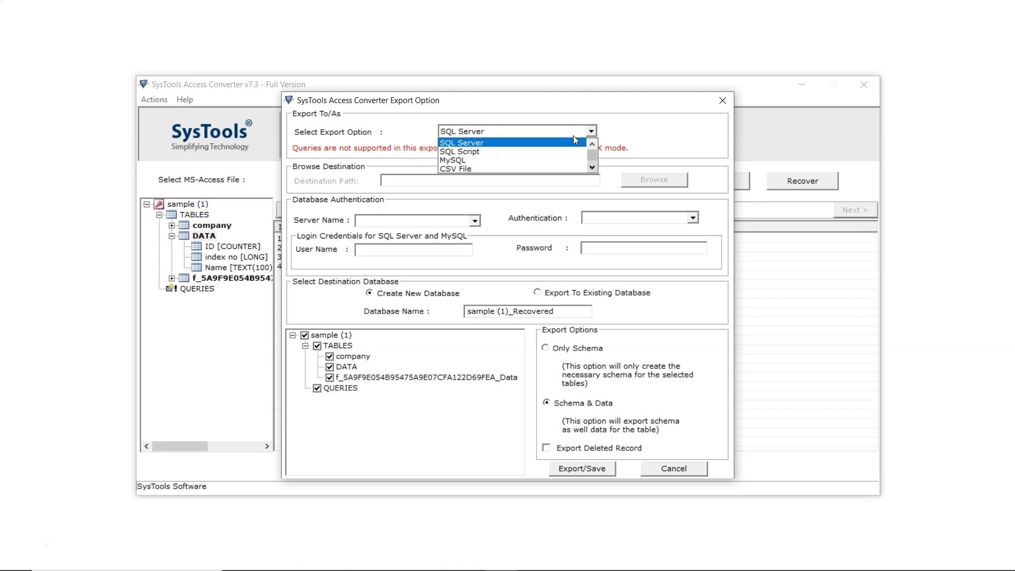
click(538, 164)
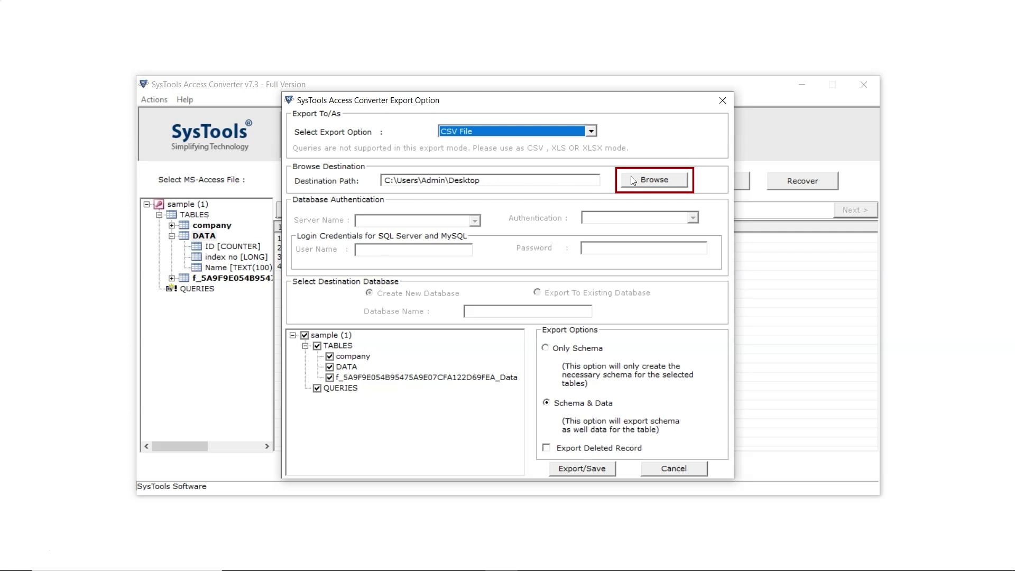
click(645, 178)
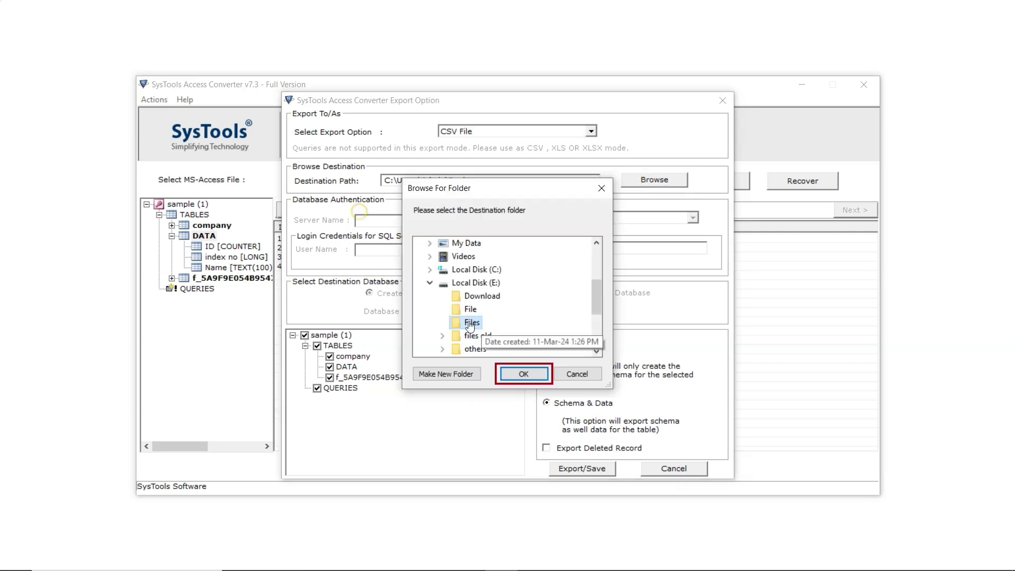
click(519, 374)
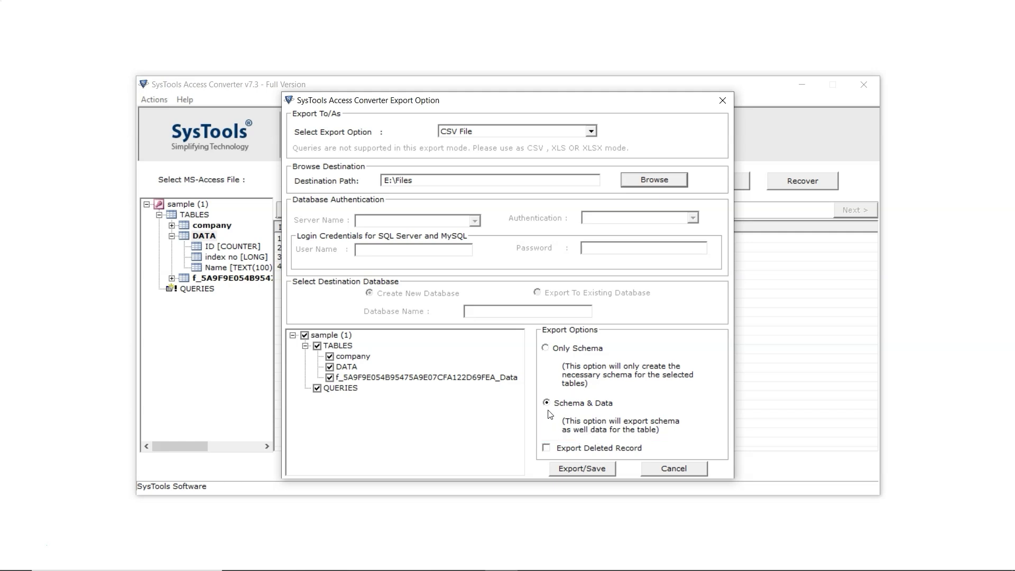
Export all three tables to CSV and dismiss the export summary
click(569, 469)
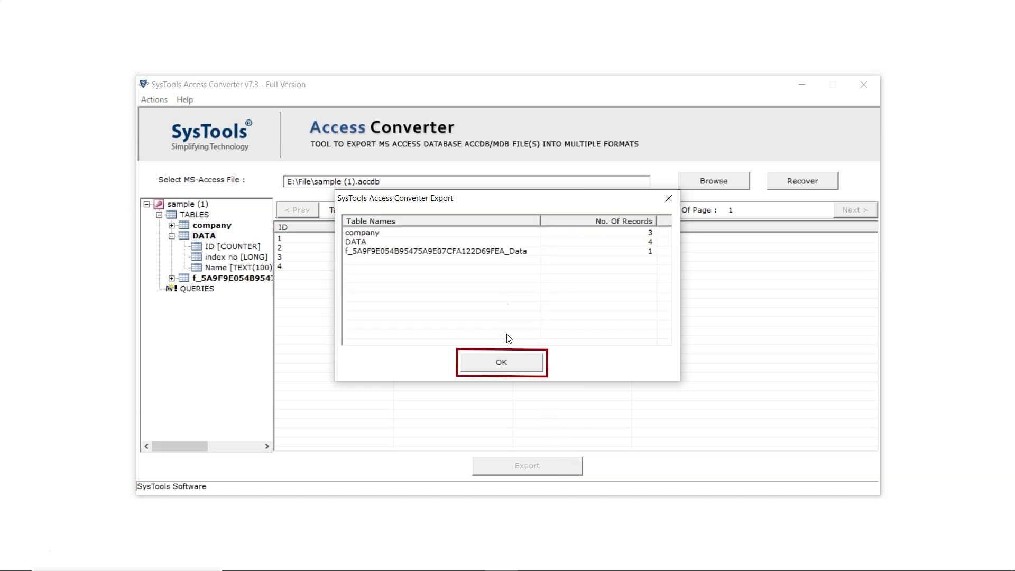
click(503, 362)
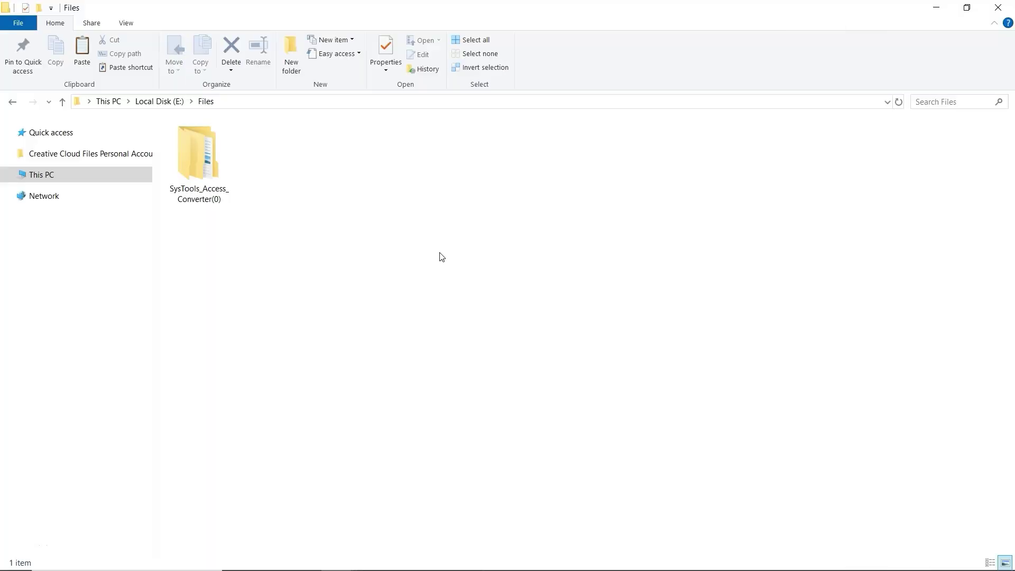
Find company.csv in SysTools_Access_Converter(0)'s Tables folder, after checking Queries, and open it
double_click(207, 155)
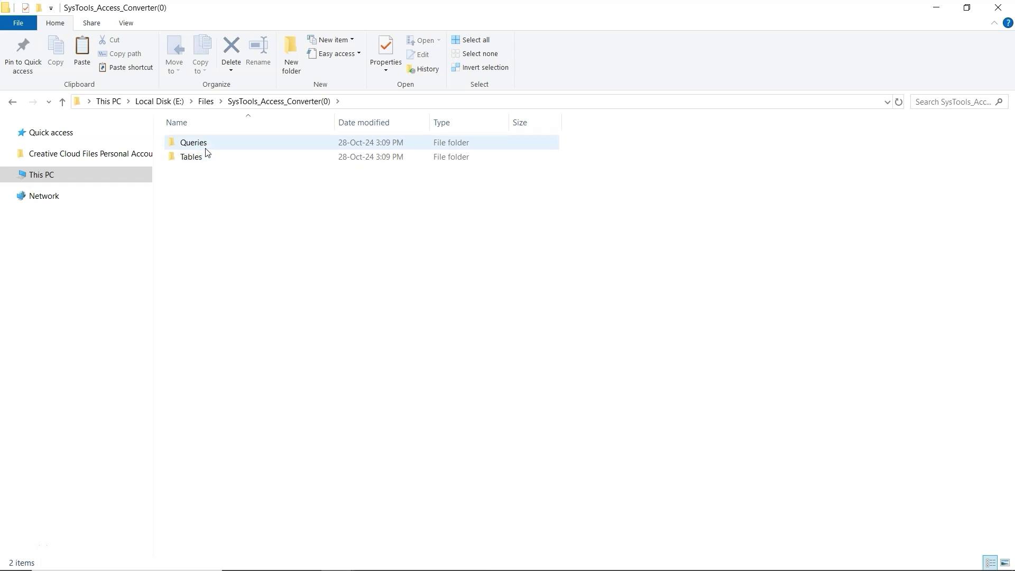
double_click(205, 148)
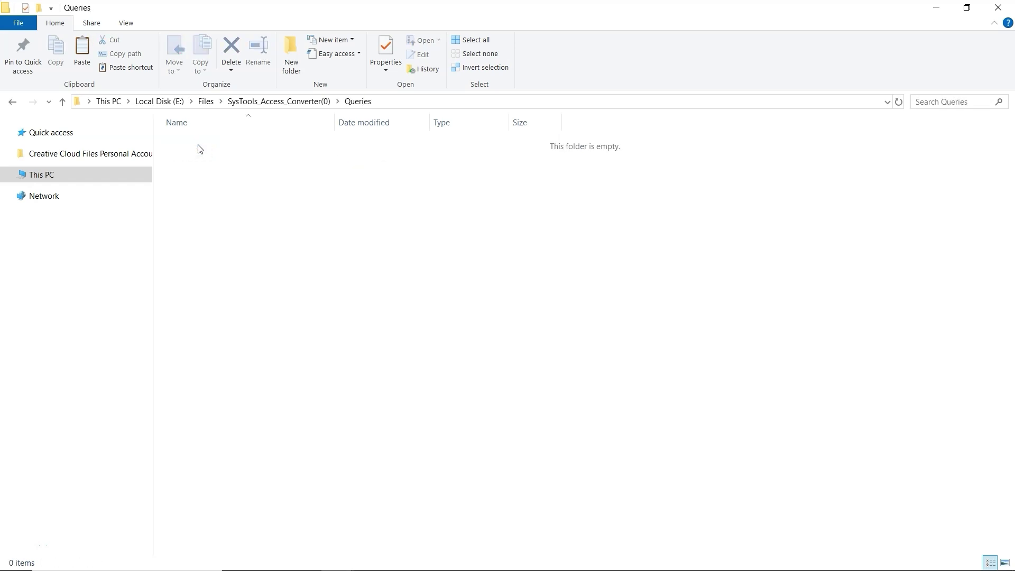
click(64, 103)
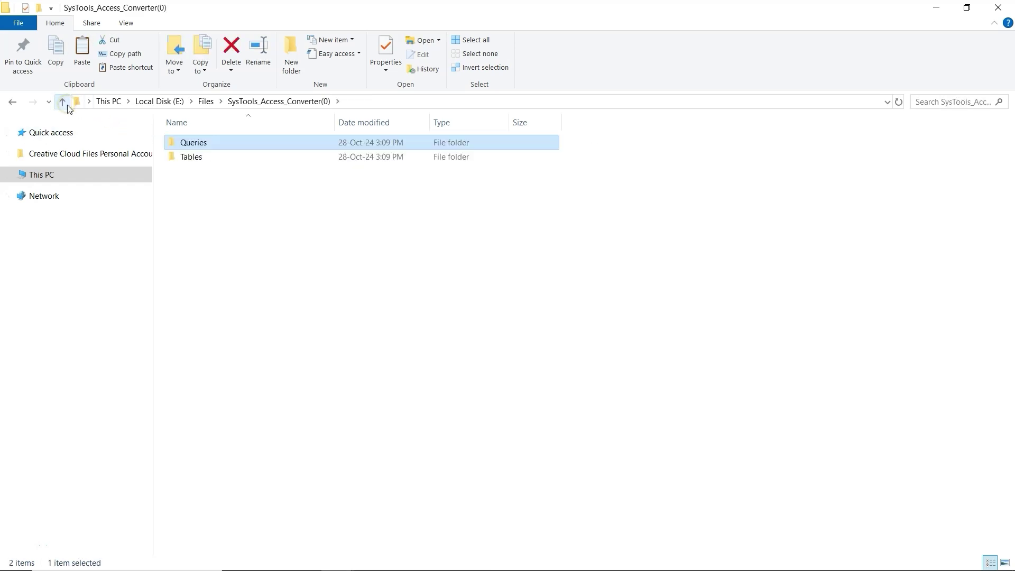
double_click(190, 159)
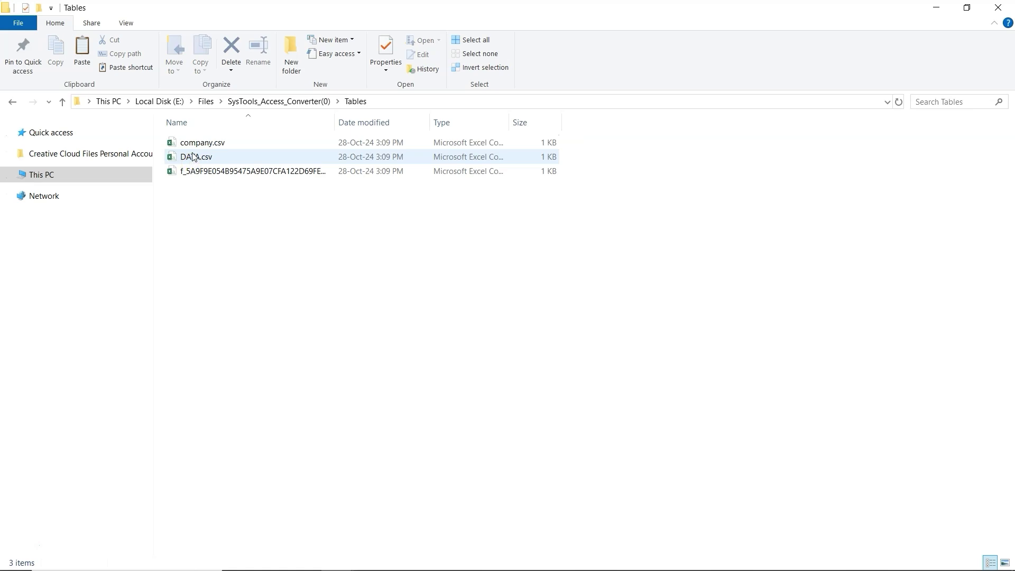
double_click(196, 146)
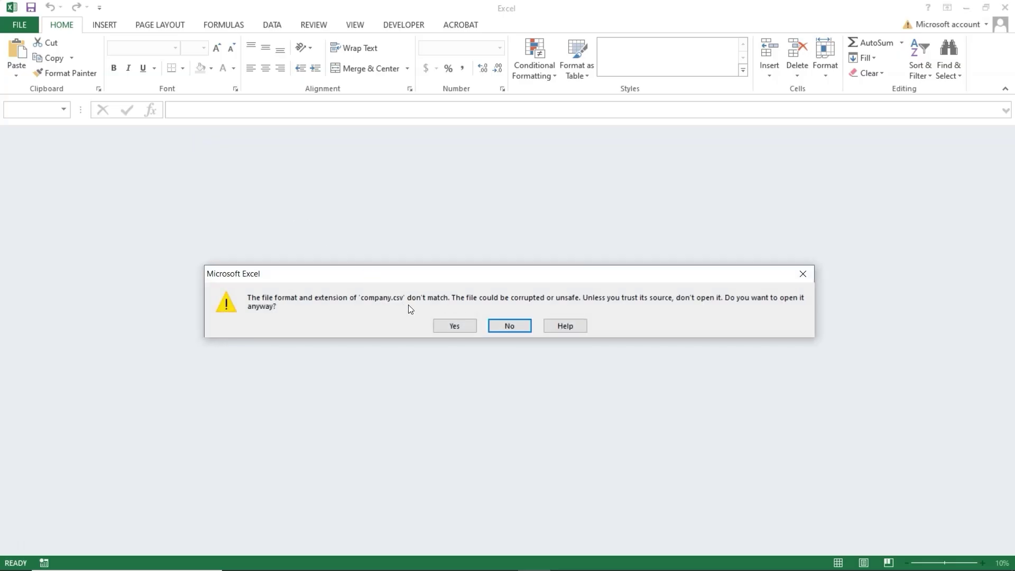
Accept Excel's format-mismatch and SYLK warnings to display company.csv's ID and Field1 records
click(453, 327)
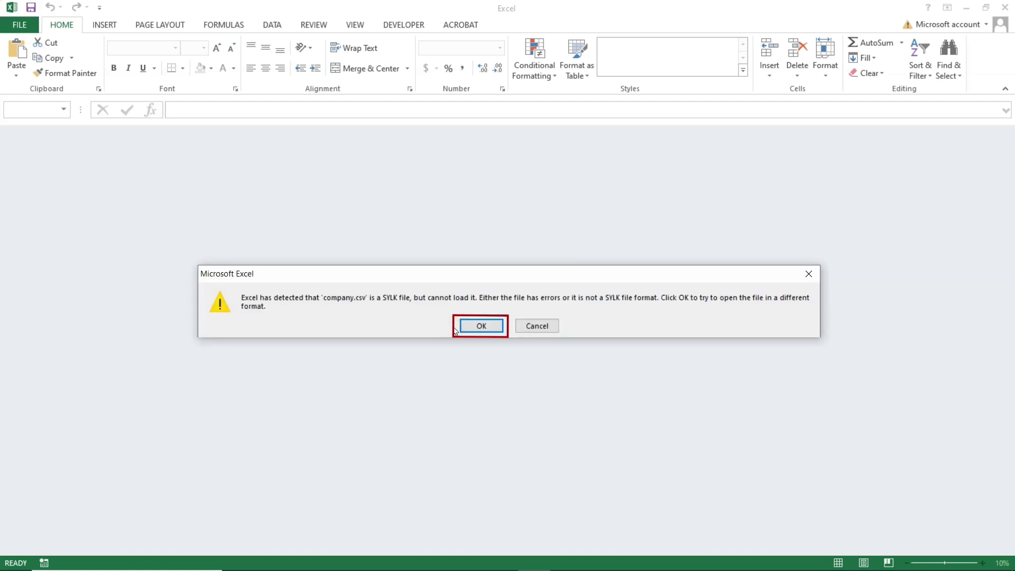
click(473, 329)
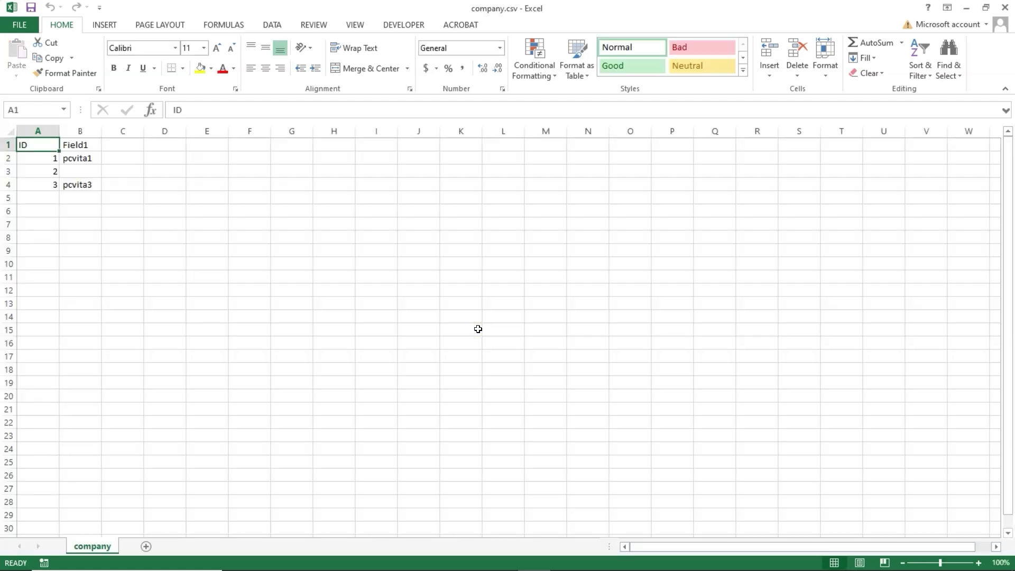